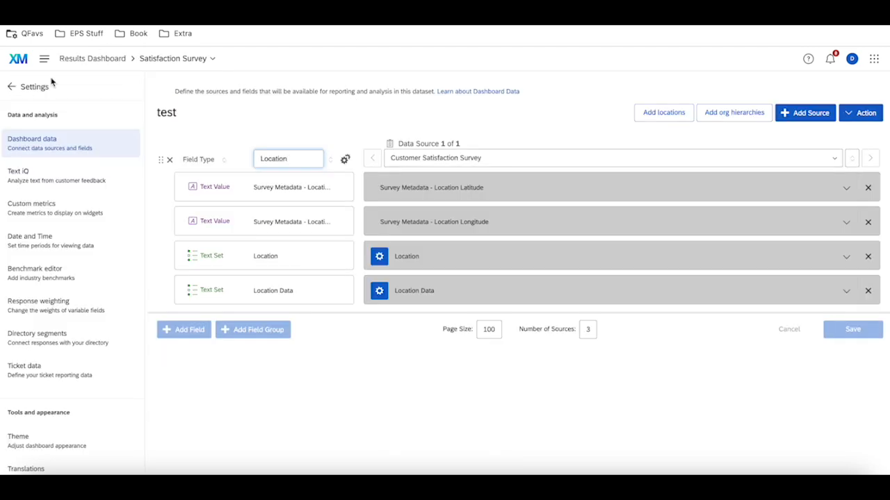
Duplicate the browser tab with the dashboard data settings and return from the settings to the dashboard's Location Data page
right_click(222, 6)
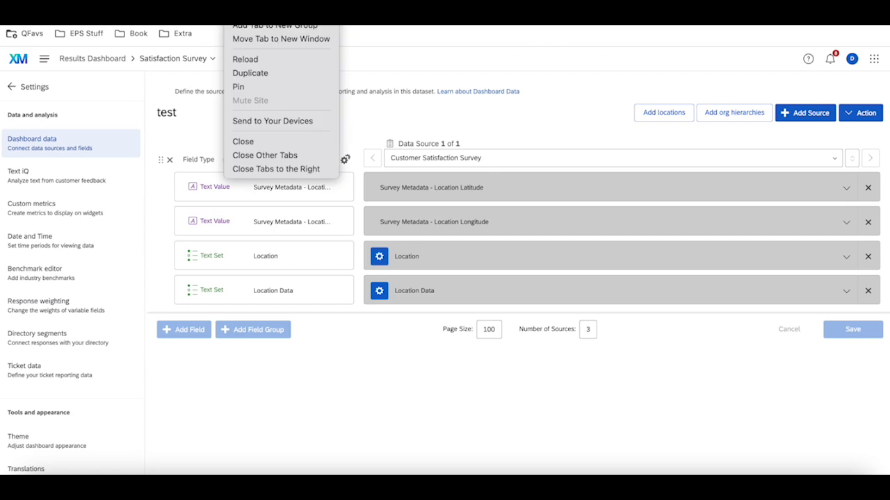
left_click(277, 75)
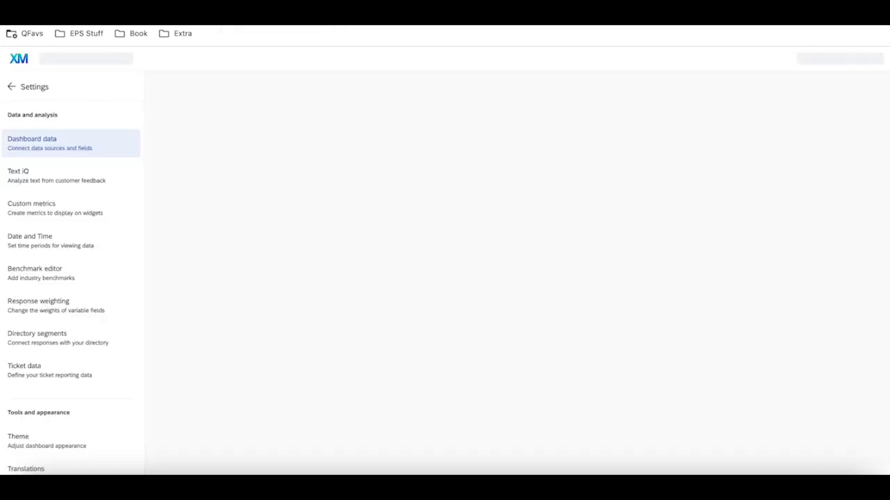
left_click(11, 89)
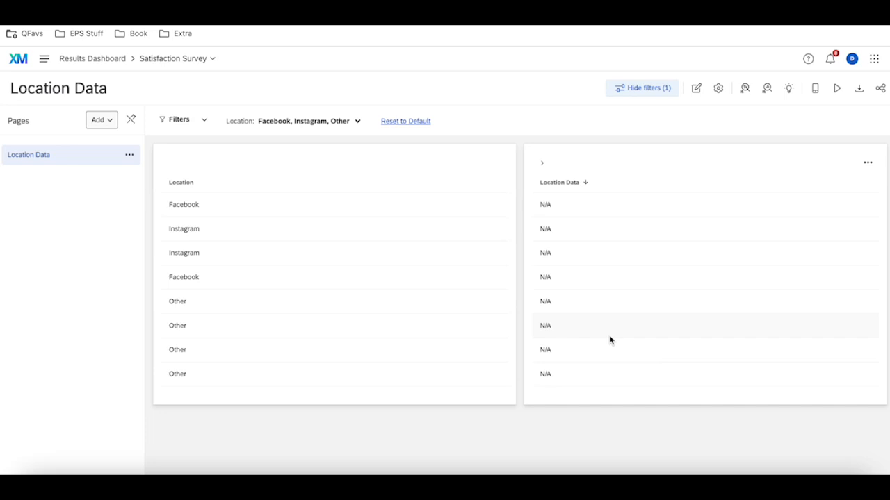
left_click(108, 124)
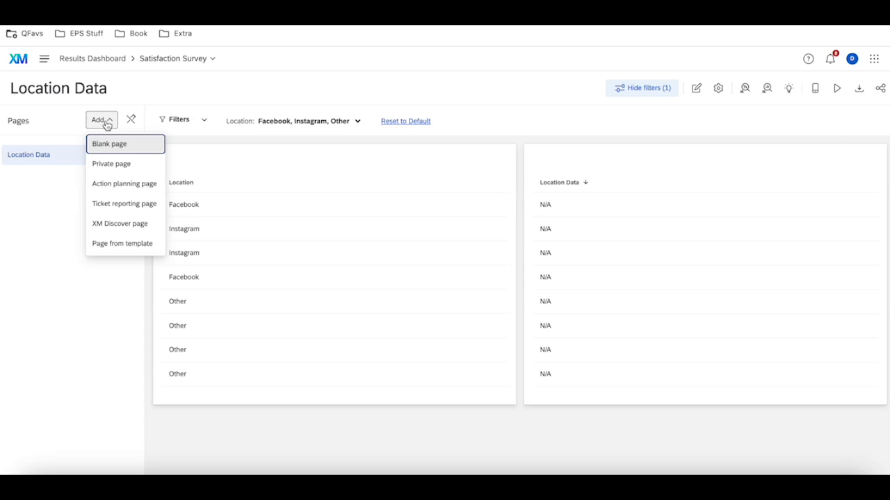
left_click(60, 170)
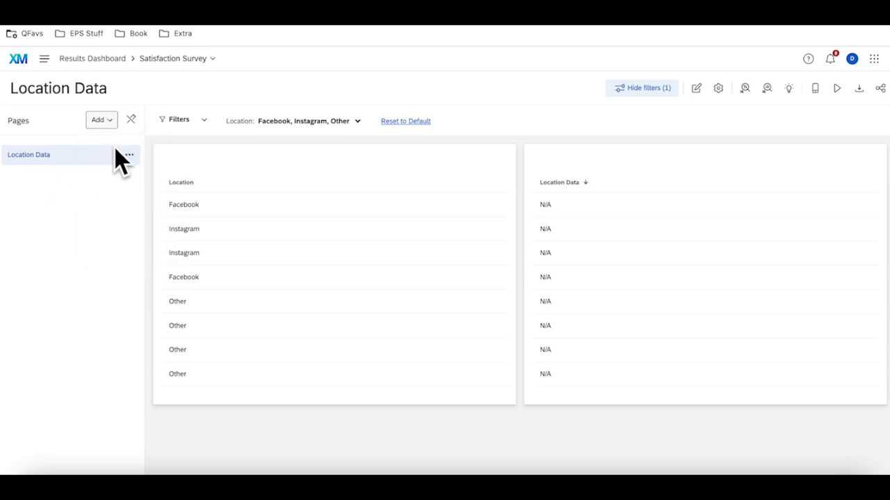
left_click(105, 122)
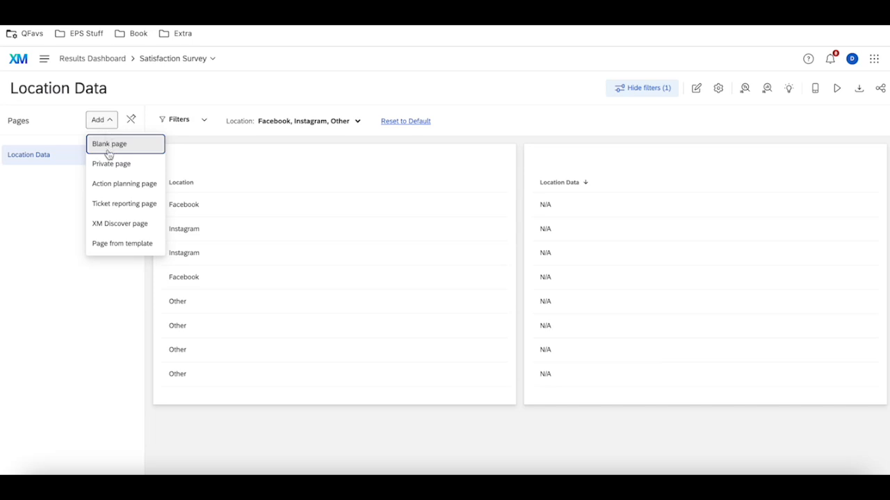
left_click(33, 209)
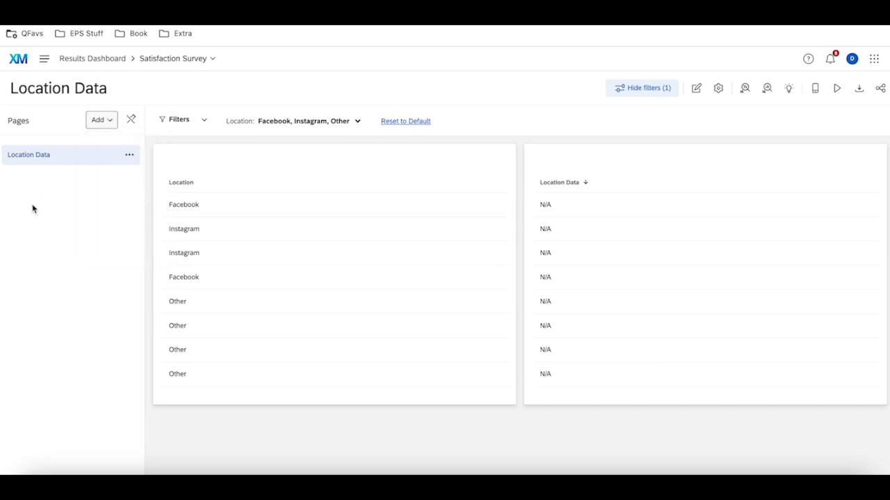
Create a private copy of the Location Data page and check the original page's Location filter before returning to the copy
left_click(130, 157)
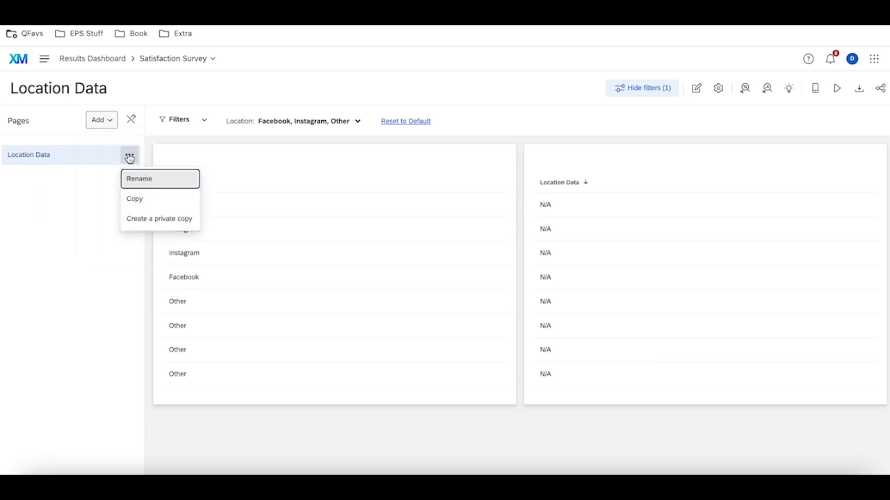
left_click(157, 218)
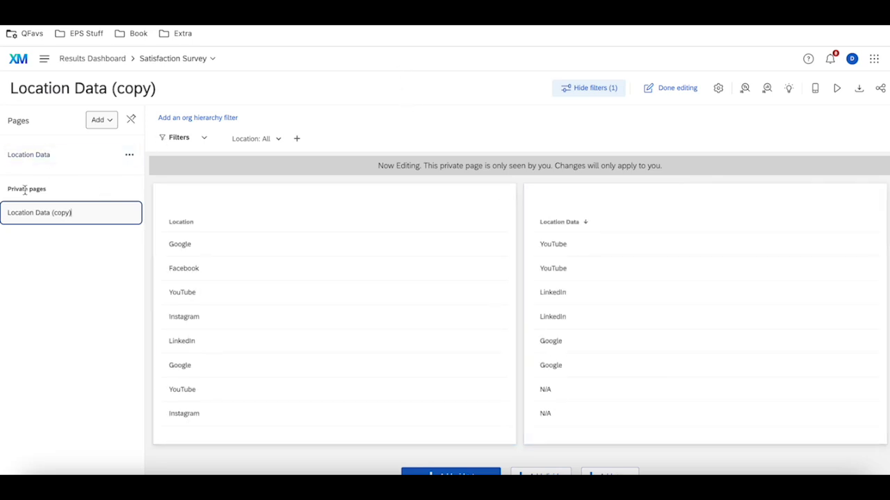
left_click(55, 157)
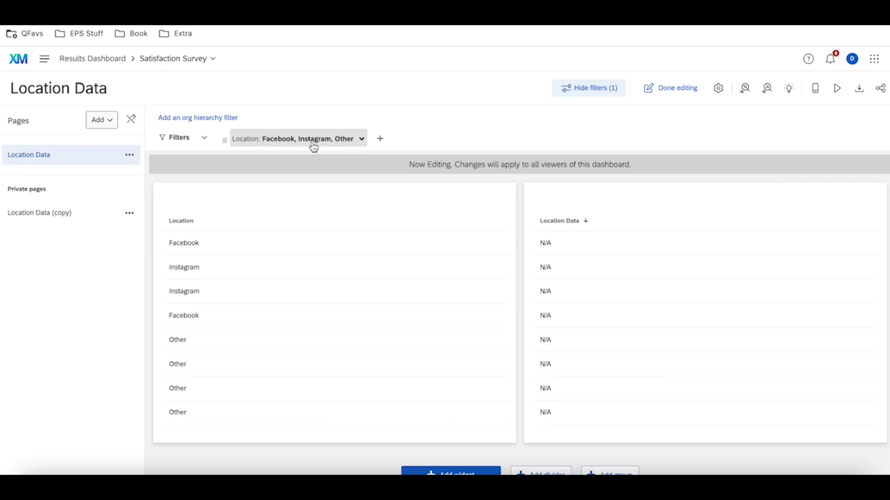
left_click(87, 219)
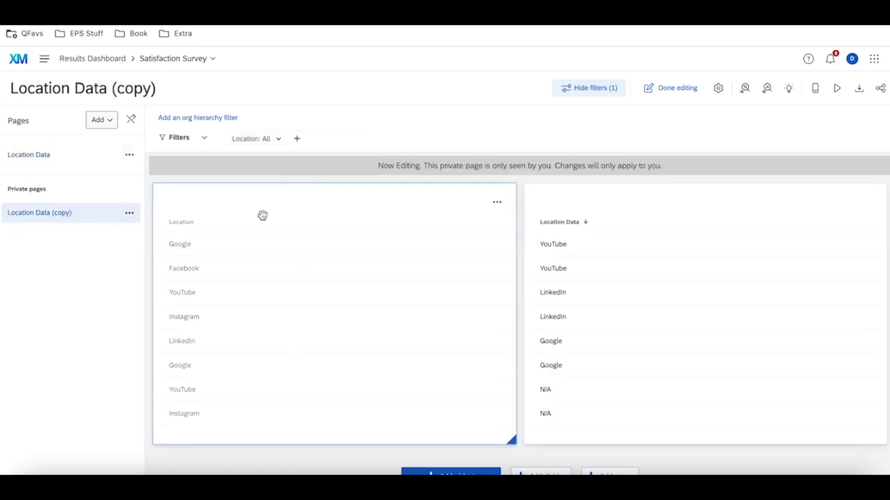
Set the Location filter of the private page copy to Facebook, Instagram and Other
left_click(264, 143)
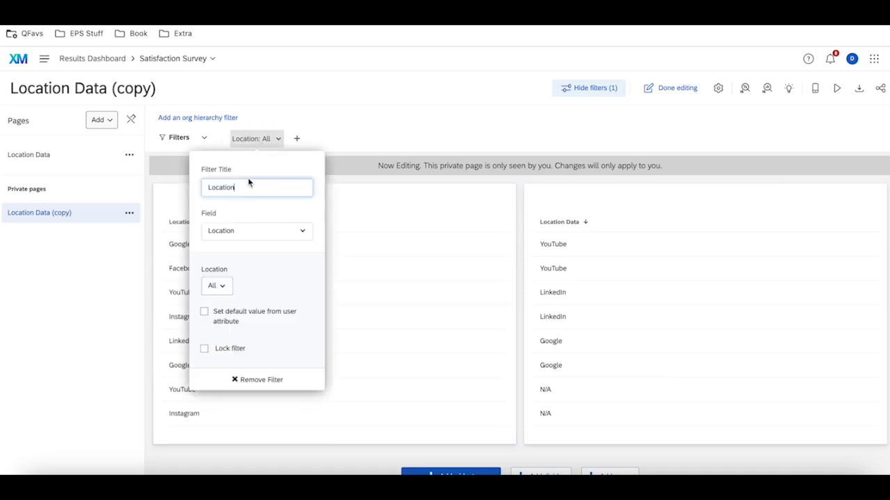
left_click(214, 288)
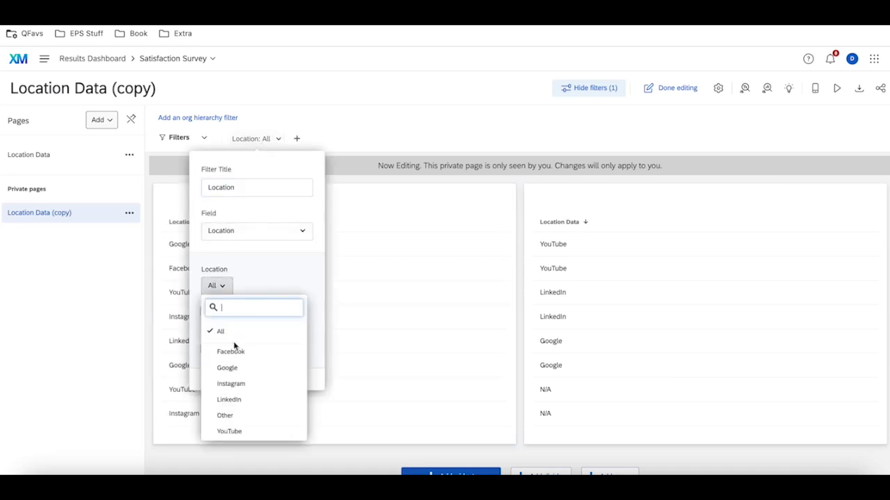
left_click(232, 352)
left_click(234, 383)
left_click(229, 415)
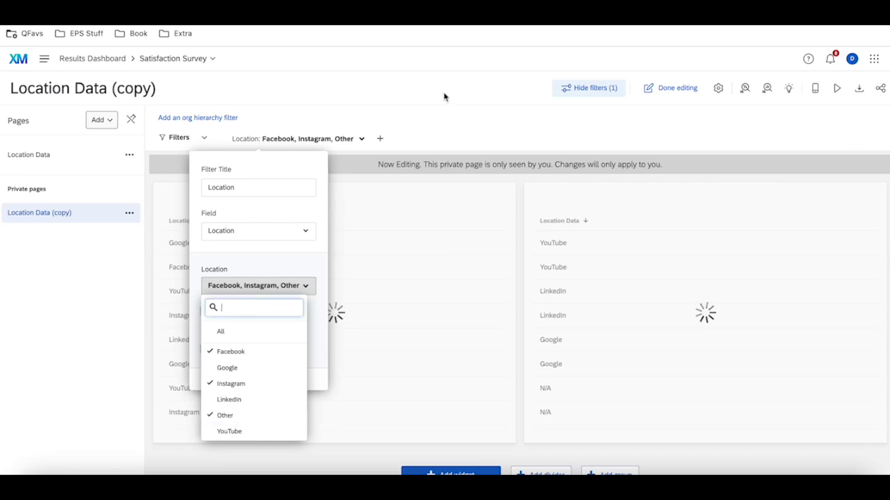
left_click(463, 73)
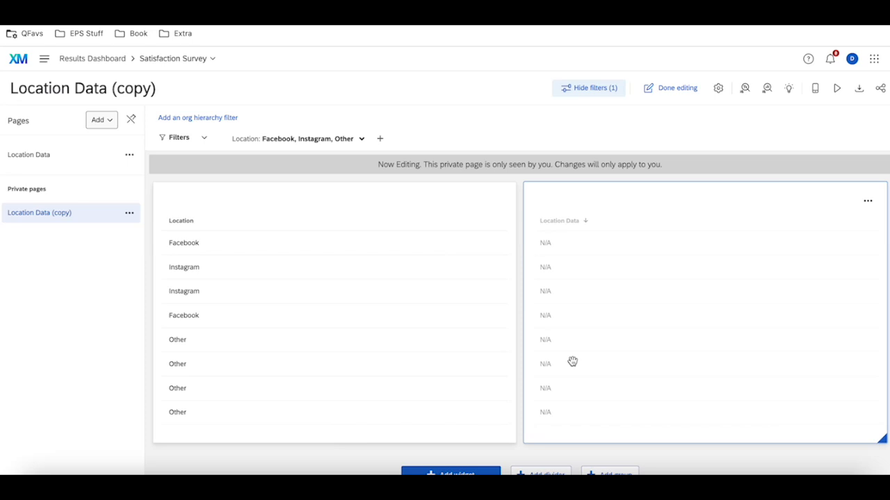
Switch to the Customer Satisfaction Survey's data table and add a filter on the embedded data field Location
left_click(341, 4)
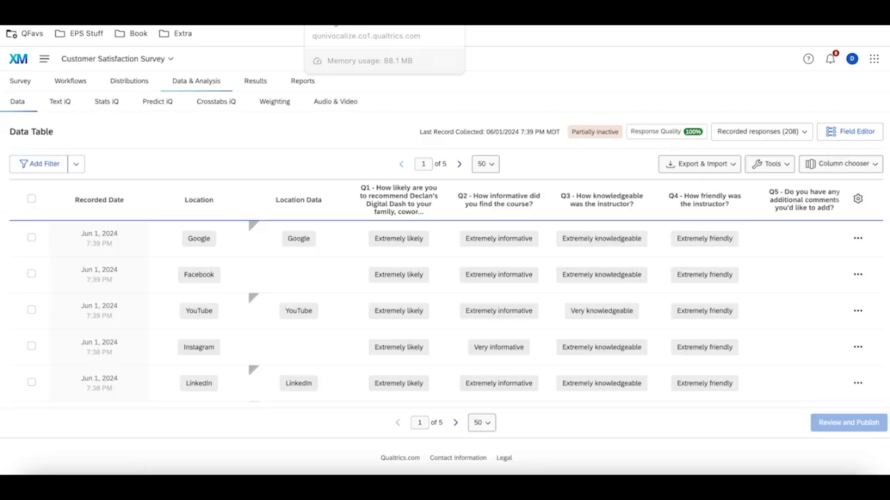
left_click(37, 165)
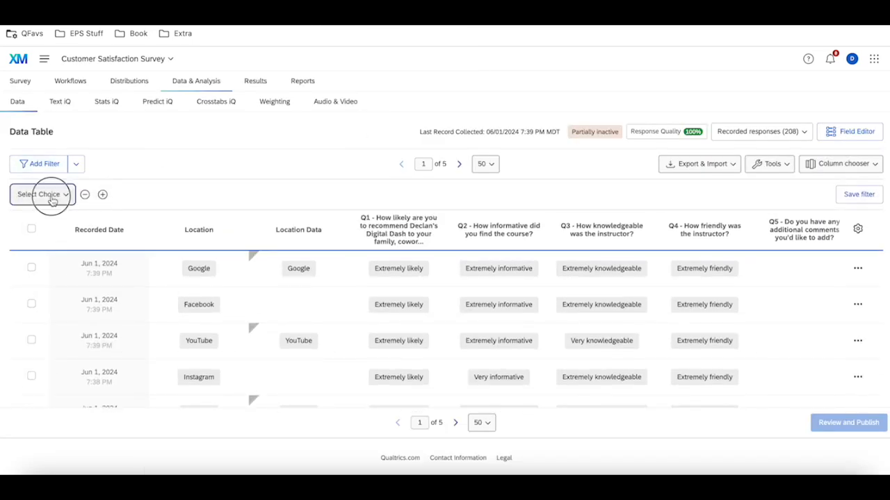
left_click(42, 194)
mouse_move(82, 260)
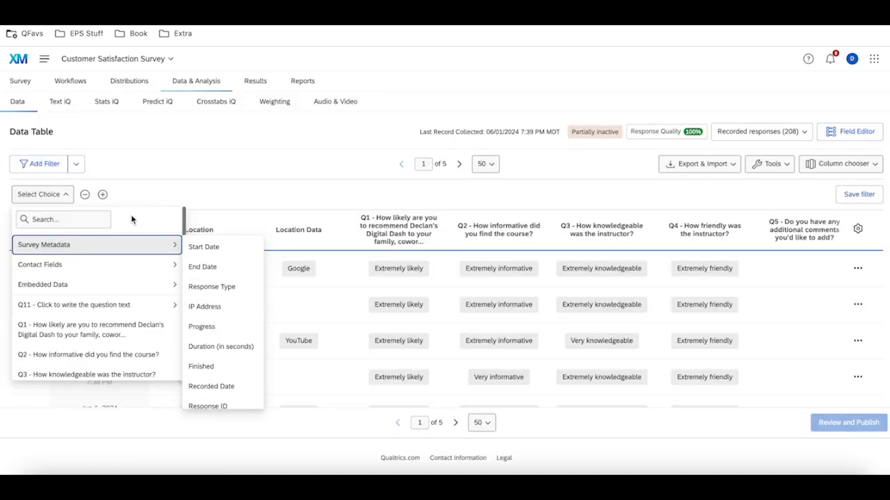
mouse_move(74, 290)
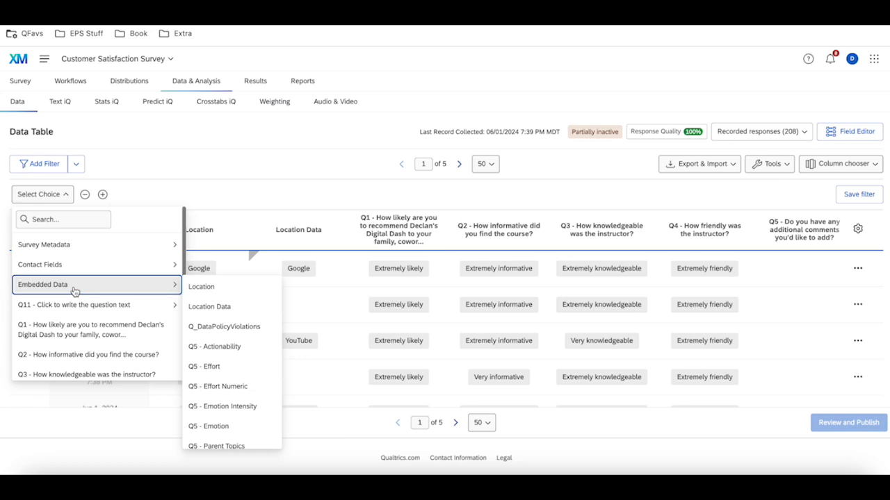
left_click(201, 286)
Set the Location filter's condition to Is with the value Facebook
left_click(68, 194)
left_click(84, 267)
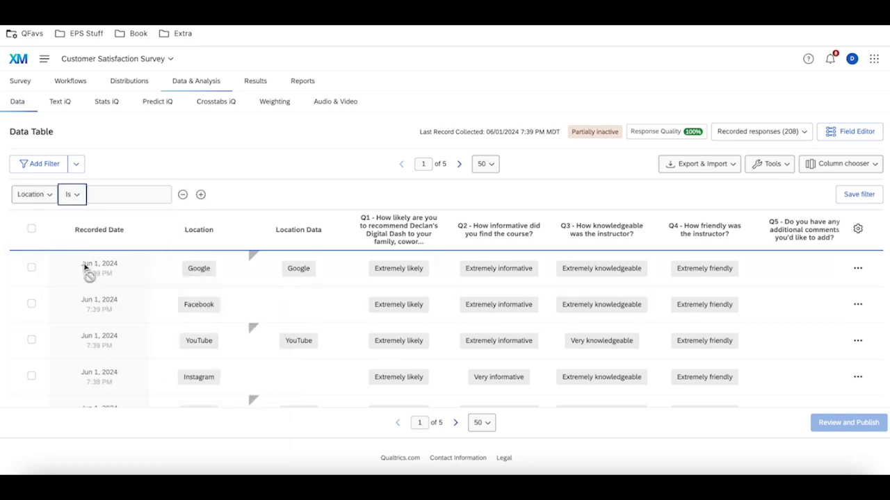
left_click(72, 196)
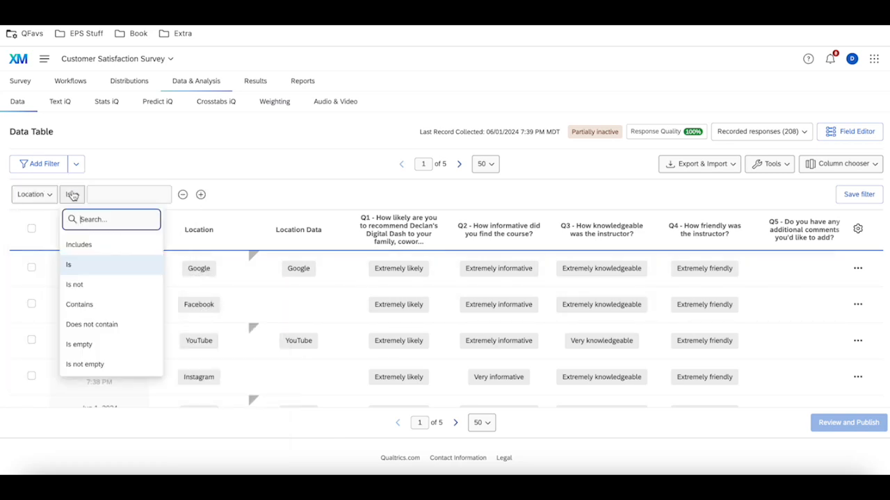
left_click(102, 265)
left_click(123, 201)
type("Fac")
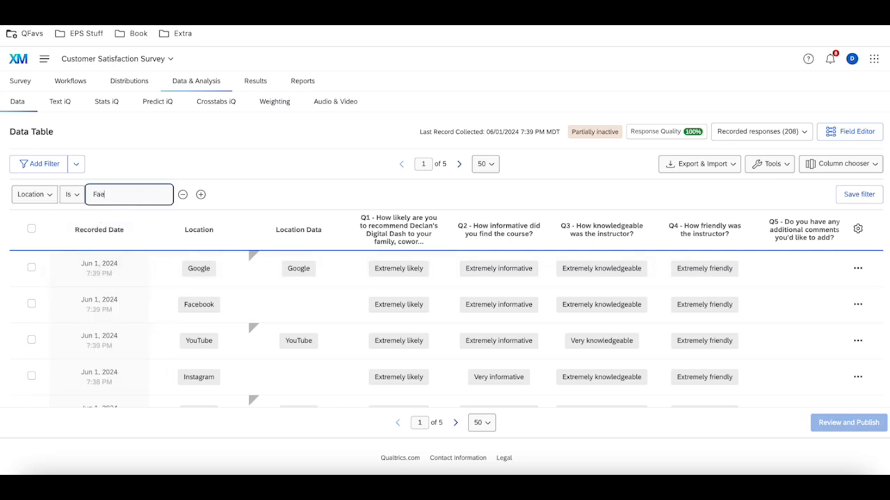
type("ebook")
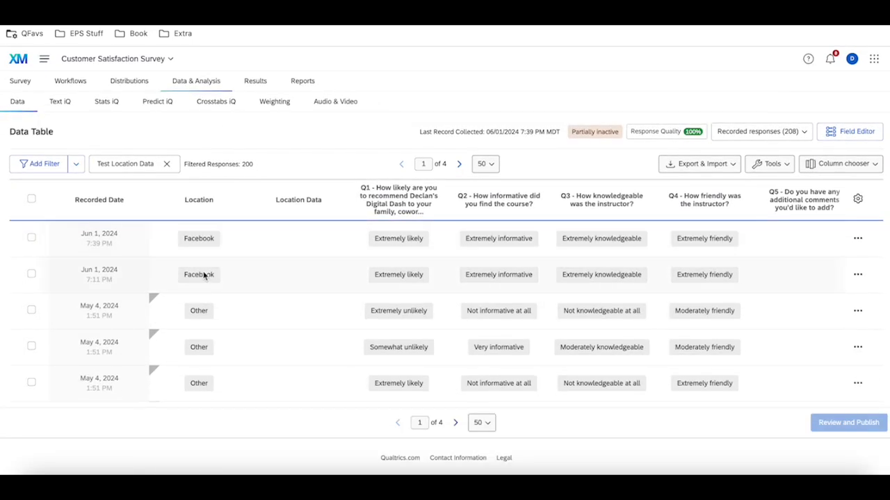
Examine the Location and Location Data columns across the pages of filtered responses and return to the first page
scroll(204, 278, "down", 5)
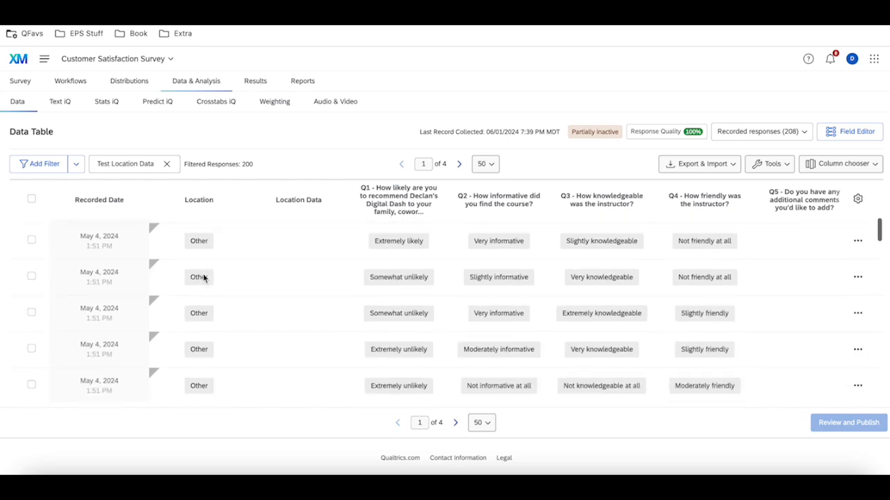
scroll(203, 278, "down", 10)
scroll(203, 278, "up", 20)
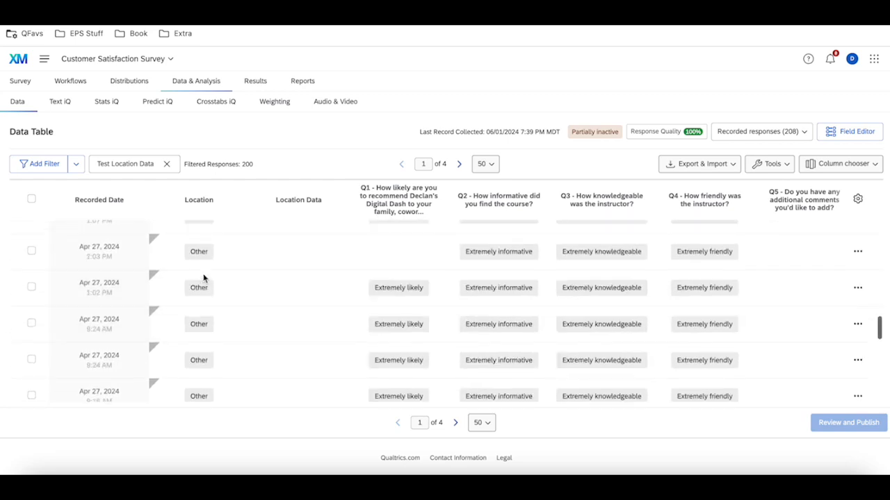
left_click(455, 424)
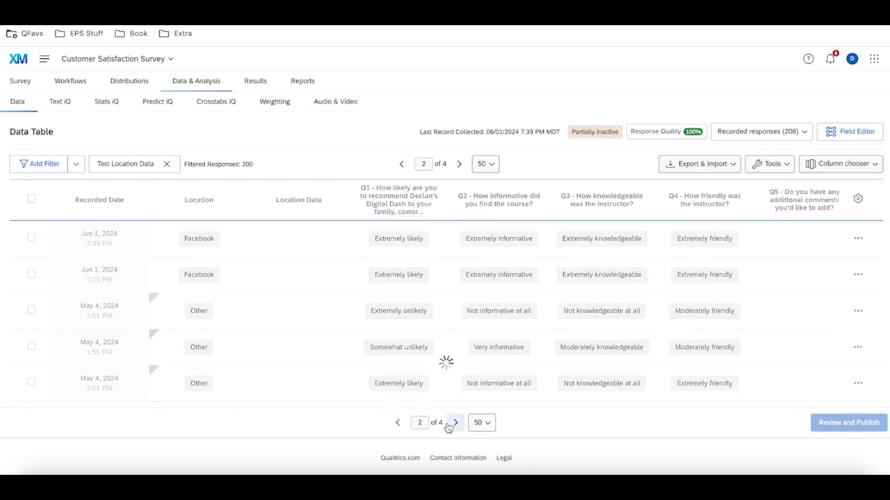
left_click(456, 423)
left_click(456, 423)
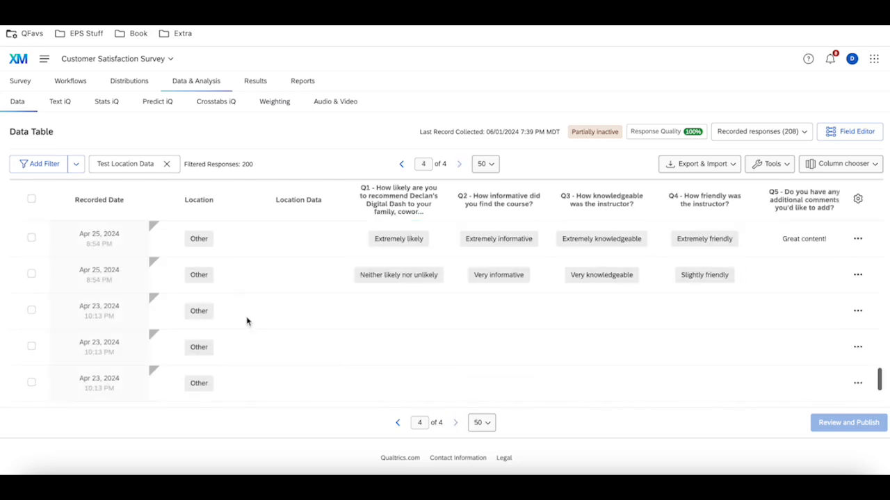
left_click(397, 423)
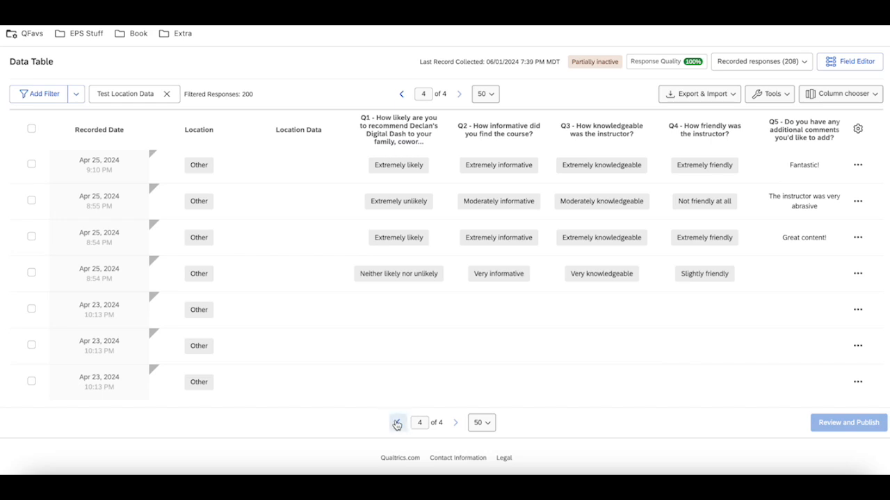
left_click(397, 423)
left_click(398, 424)
Examine the conditions of the saved Test Location Data filter and apply it again
left_click(125, 93)
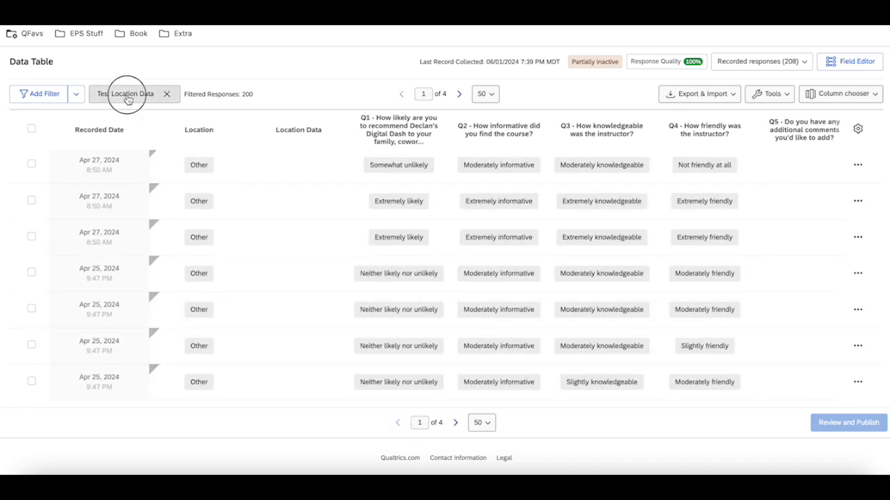
left_click(226, 338)
scroll(371, 332, "down", 1)
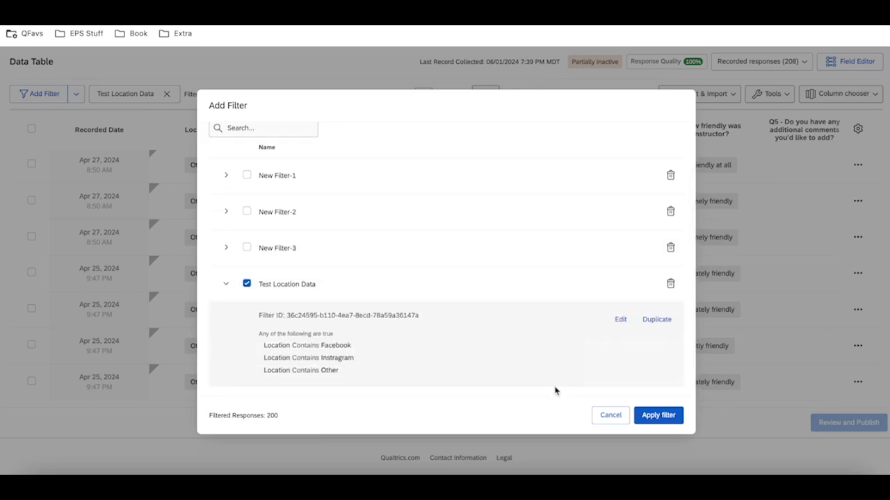
left_click(681, 417)
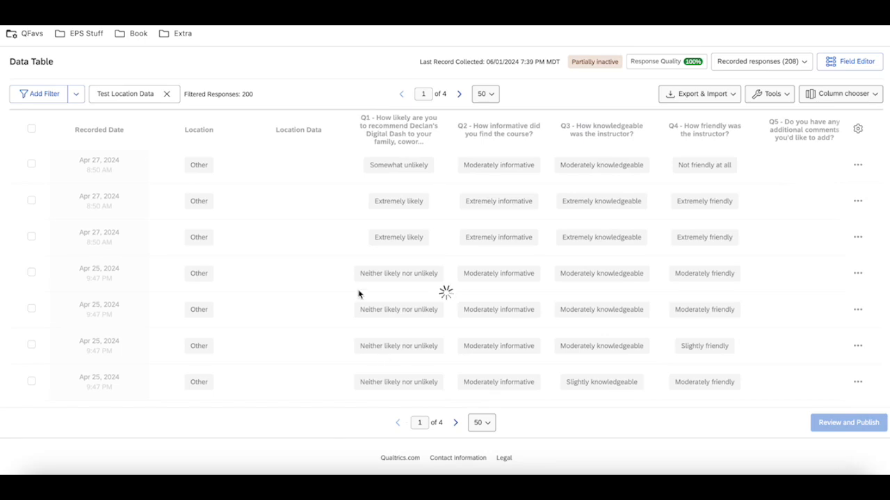
Sort the filtered responses by Location A-Z, check the Z-A order and restore the A-Z sort
scroll(355, 285, "up", 5)
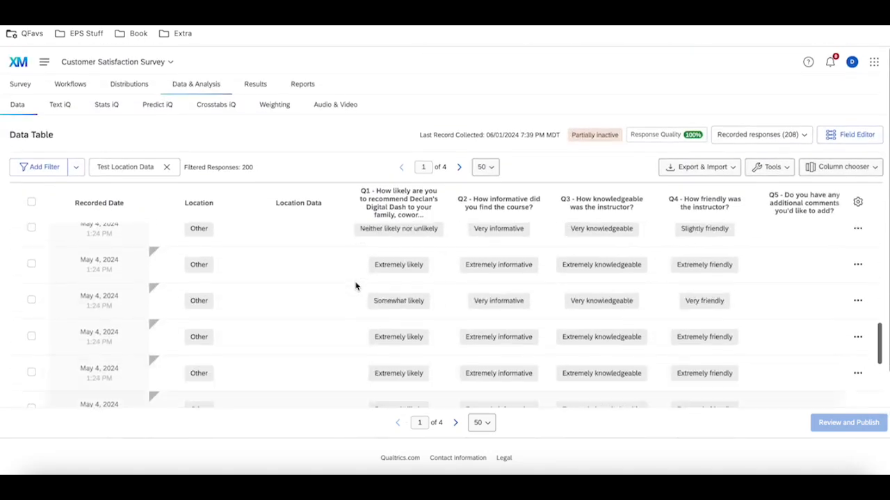
scroll(356, 287, "up", 3)
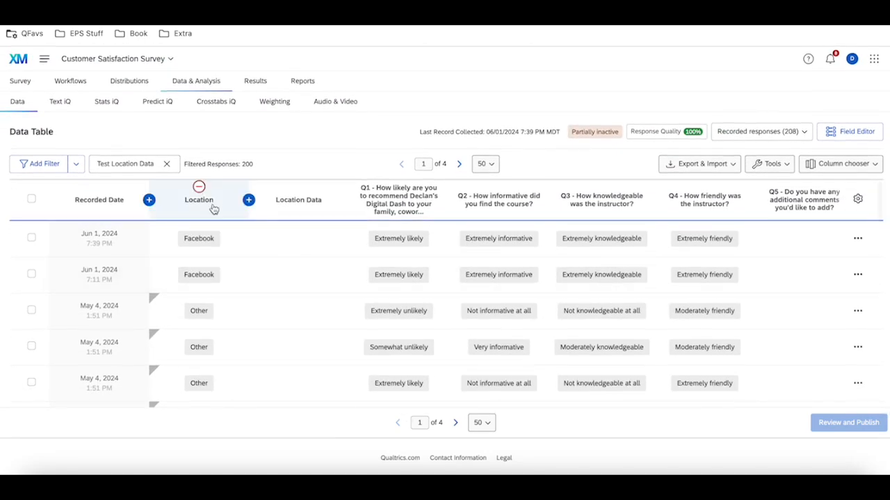
left_click(206, 201)
left_click(224, 237)
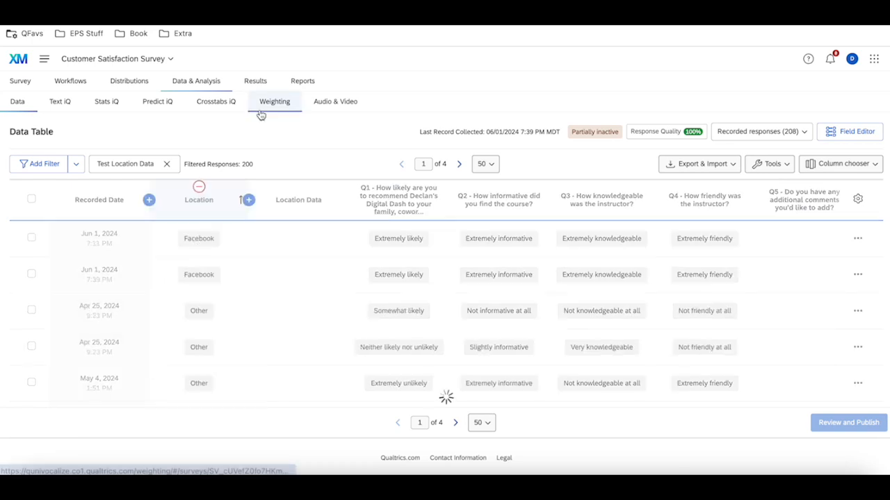
left_click(209, 209)
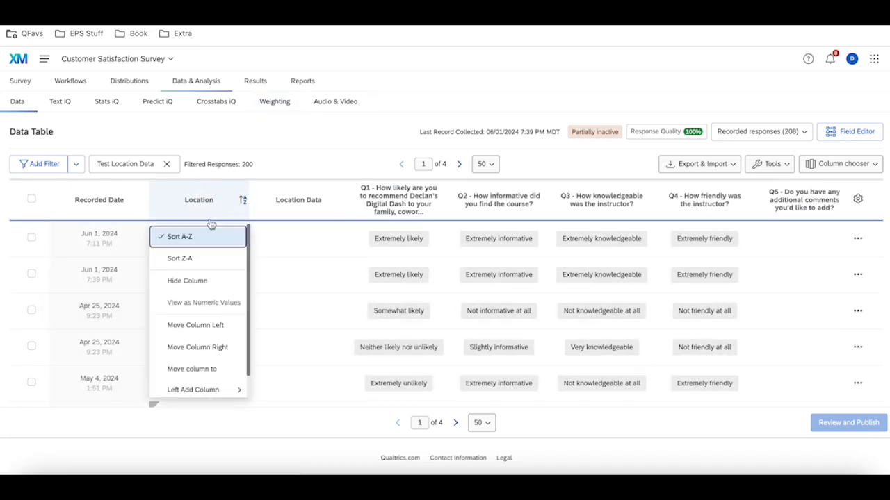
left_click(209, 262)
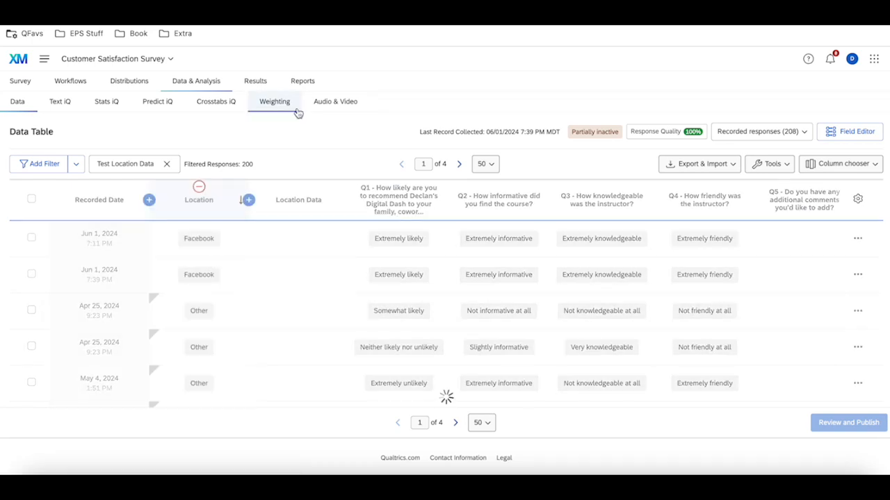
left_click(204, 202)
left_click(195, 238)
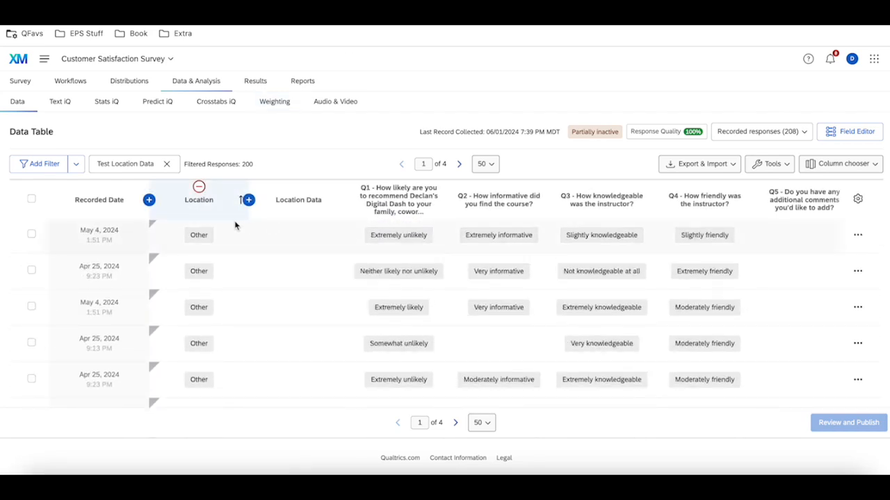
Set the second Location condition of the Test Location Data filter to Instagram, then save and apply the filter
left_click(125, 164)
left_click(226, 339)
scroll(395, 345, "down", 1)
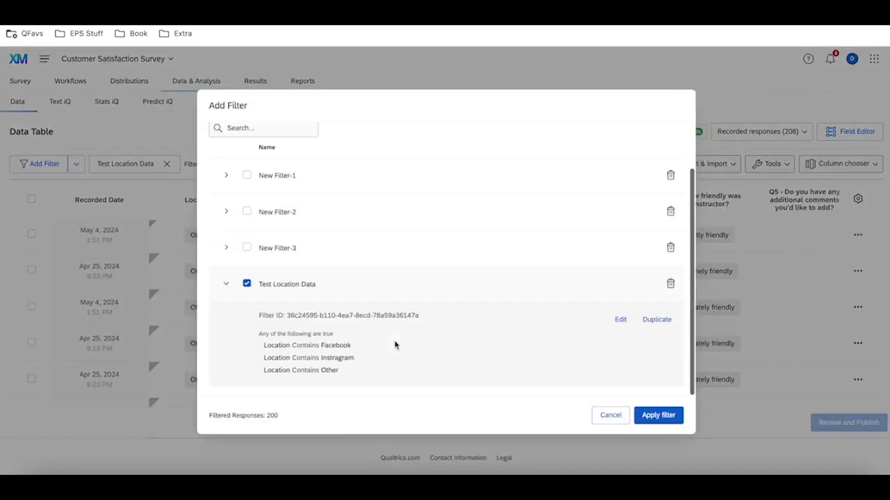
left_click(622, 320)
scroll(367, 343, "down", 3)
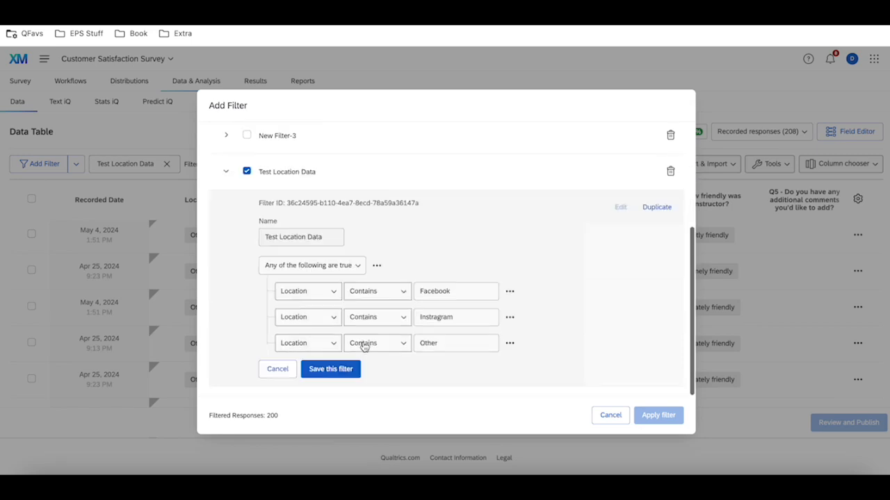
left_click(435, 317)
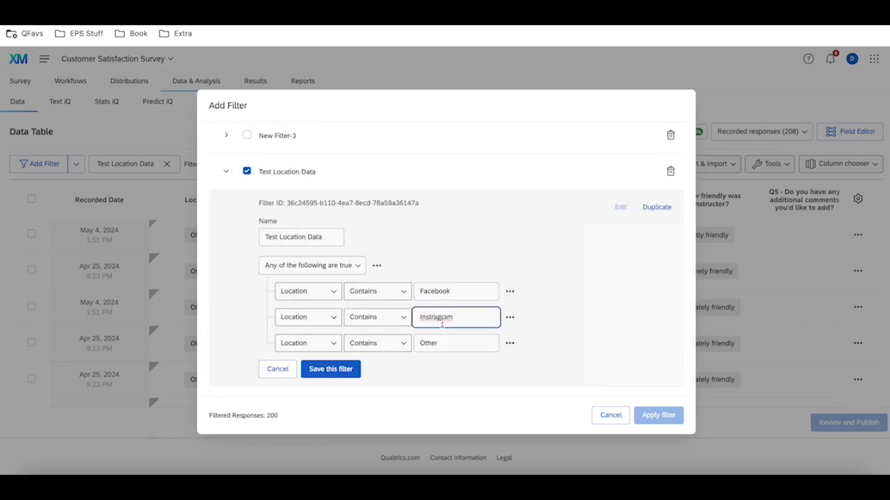
left_click(333, 369)
left_click(658, 415)
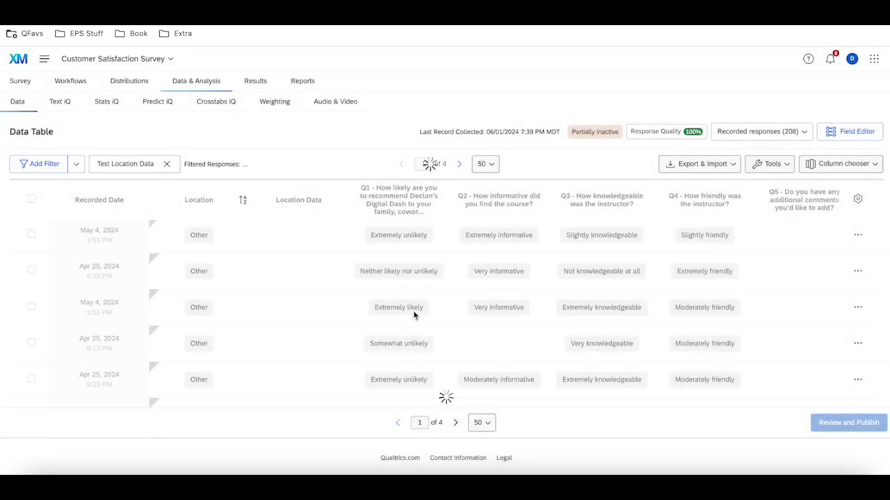
Review the filtered responses and the Test Location Data filter's conditions, then remove the filter from the data table
scroll(251, 278, "up", 20)
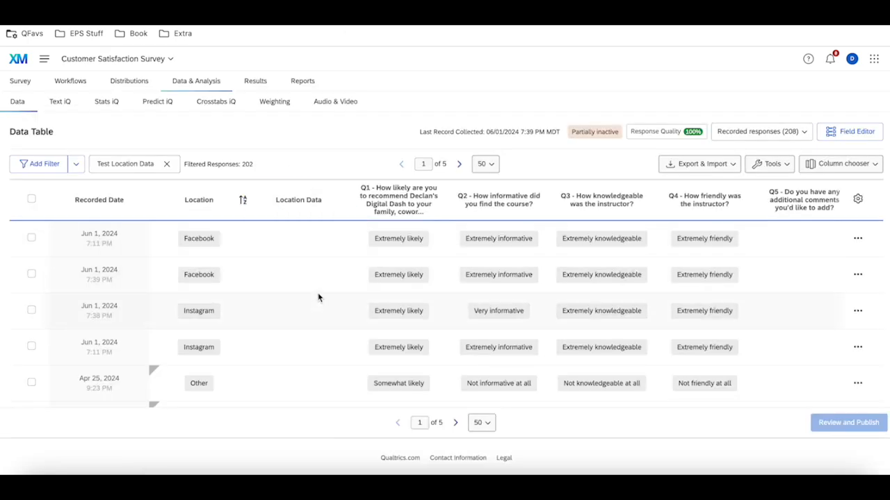
scroll(317, 332, "down", 10)
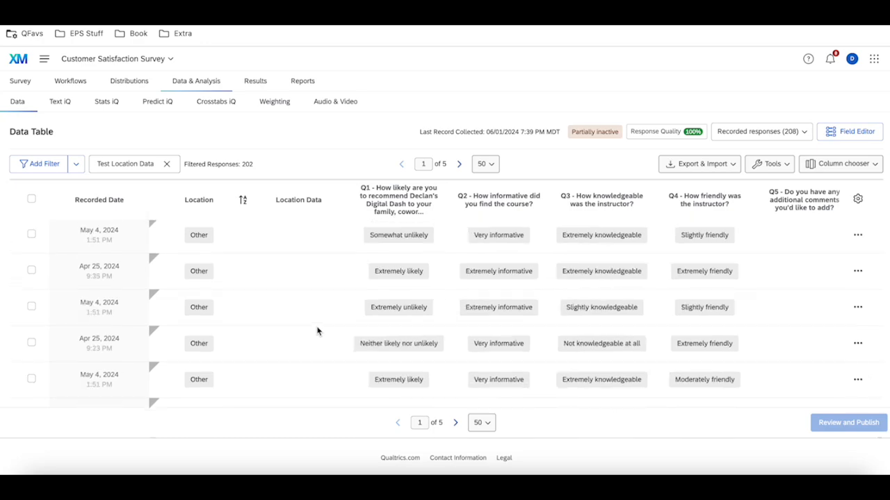
left_click(127, 173)
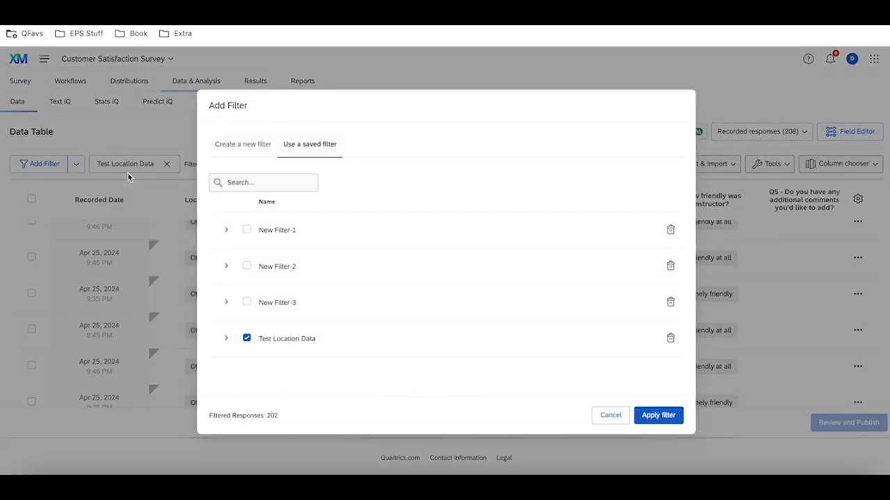
left_click(226, 338)
scroll(445, 387, "down", 1)
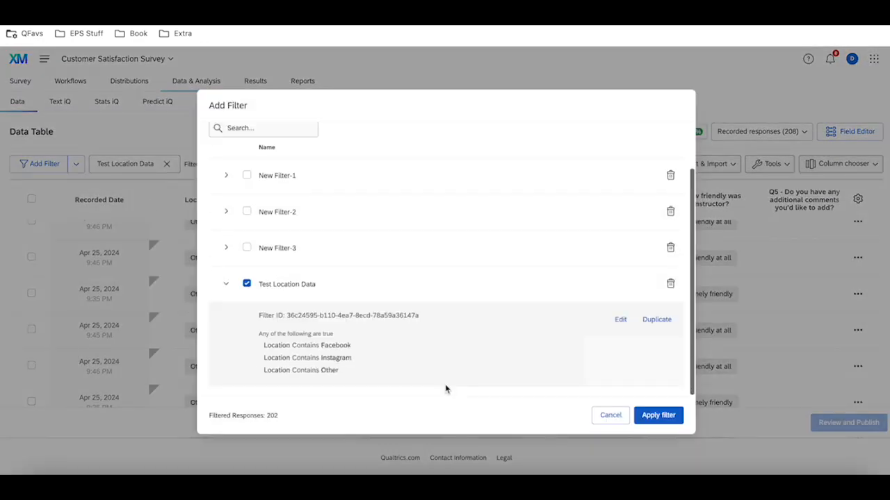
left_click(610, 417)
left_click(167, 164)
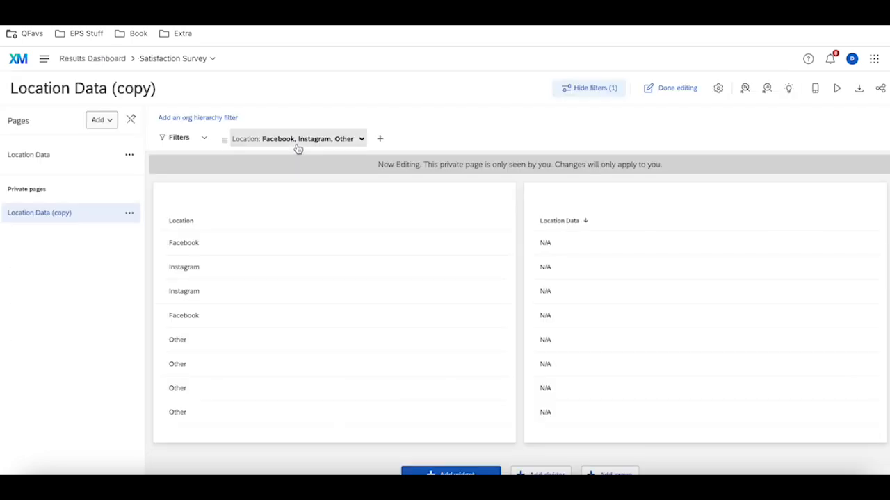
Remove the Location filter from the Location Data (copy) dashboard page and return to the Location Data page
left_click(298, 141)
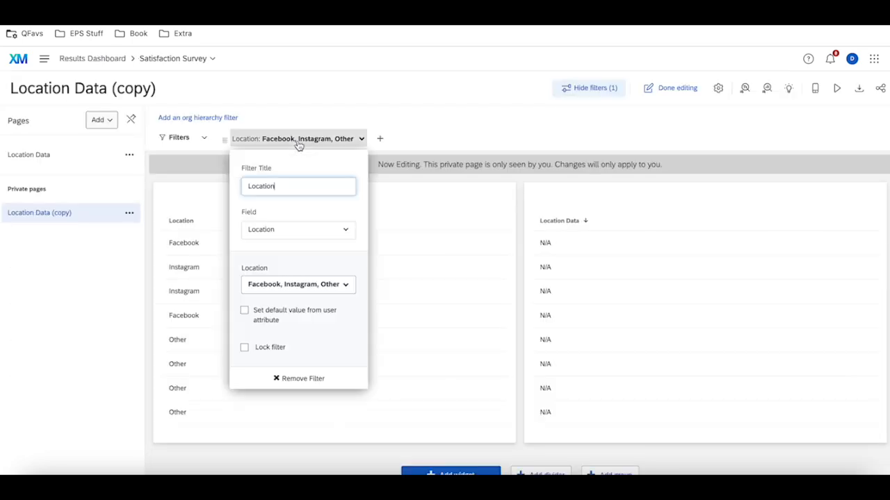
left_click(314, 377)
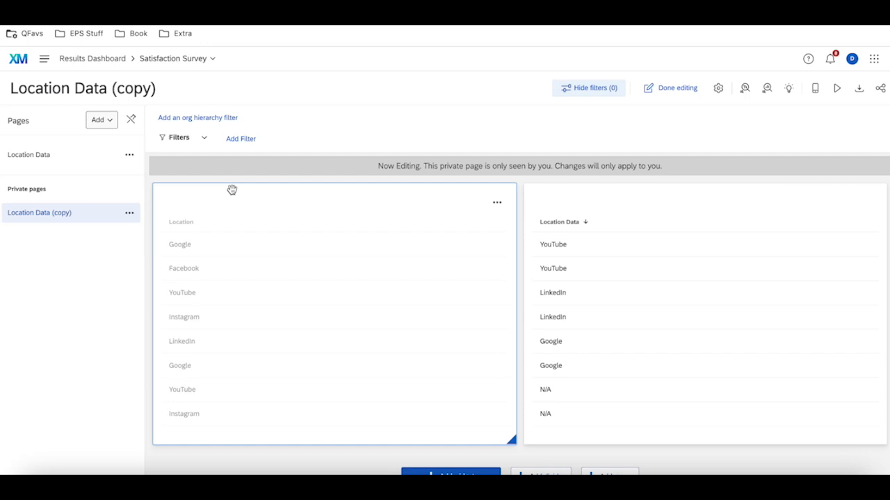
left_click(72, 160)
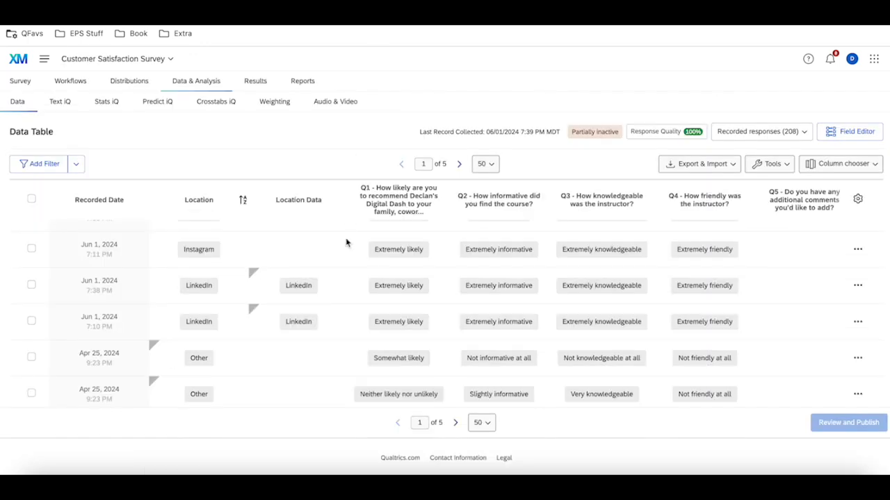
mouse_move(278, 192)
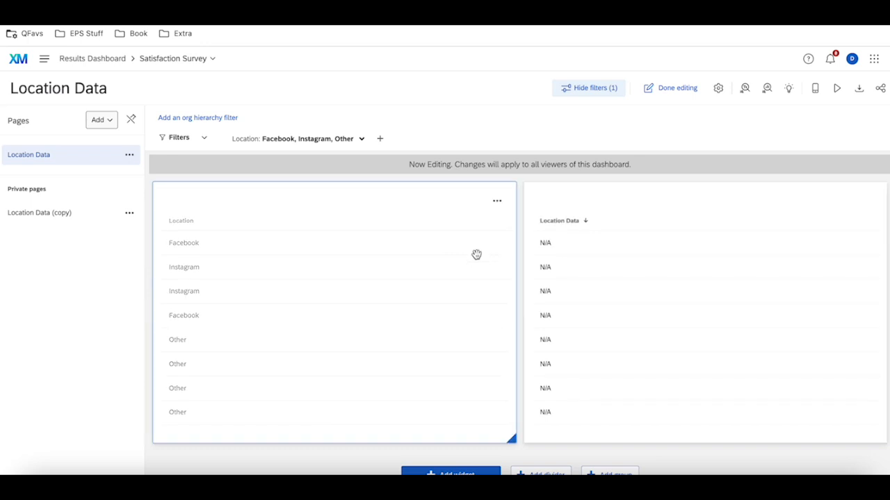
Add Google, YouTube and LinkedIn to the Location filter's selected values on the Location Data page
left_click(351, 141)
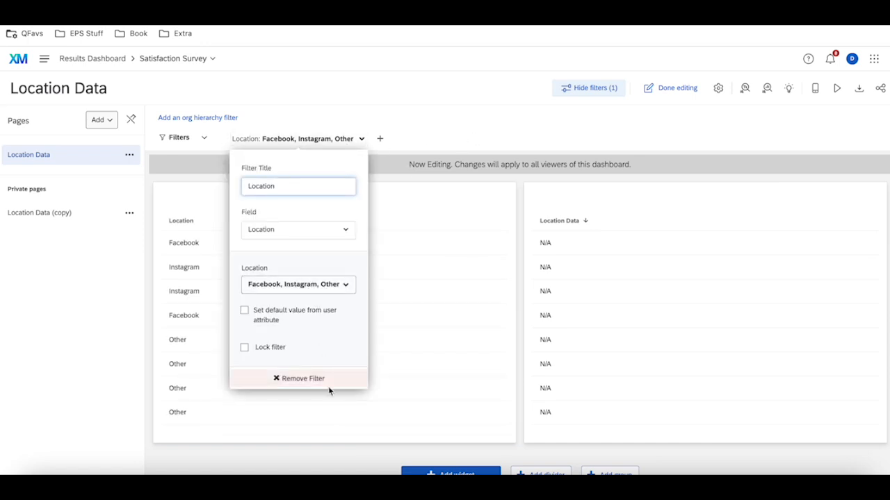
left_click(328, 285)
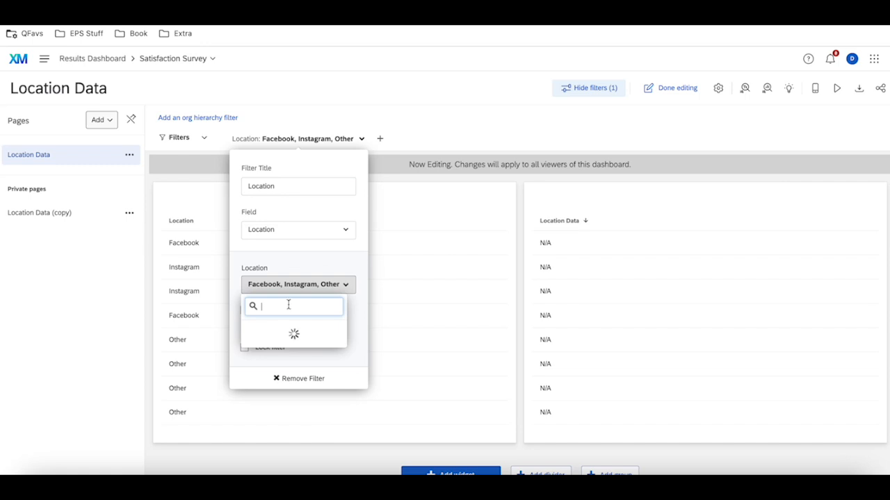
left_click(268, 366)
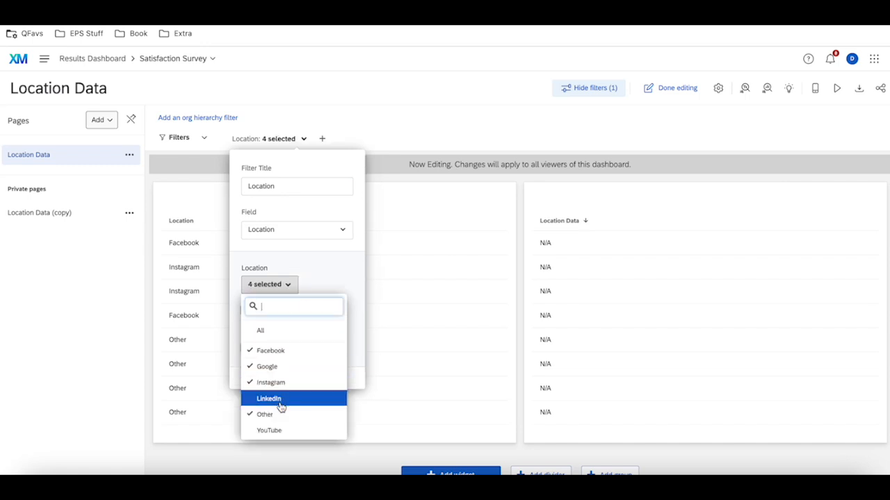
left_click(284, 431)
left_click(269, 398)
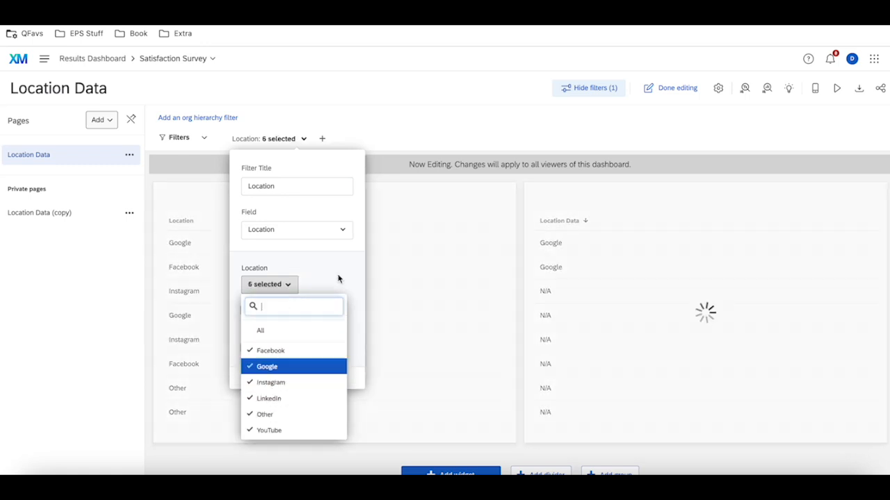
left_click(458, 117)
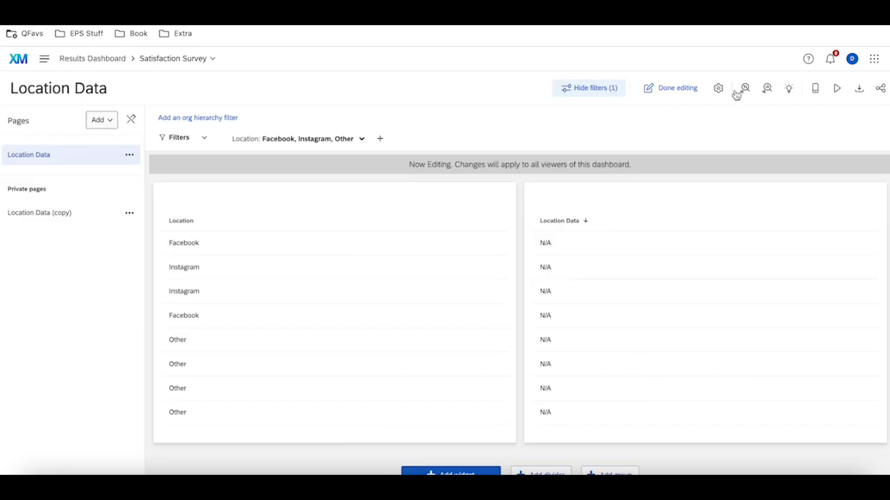
Search the dashboard data settings for Location, examine the field types and source mappings, and return to the dashboard page
left_click(720, 89)
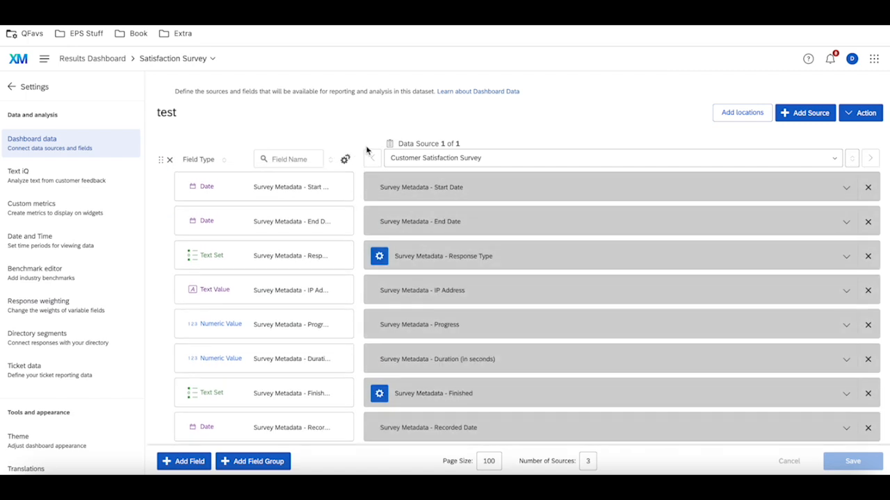
left_click(308, 159)
type("Location")
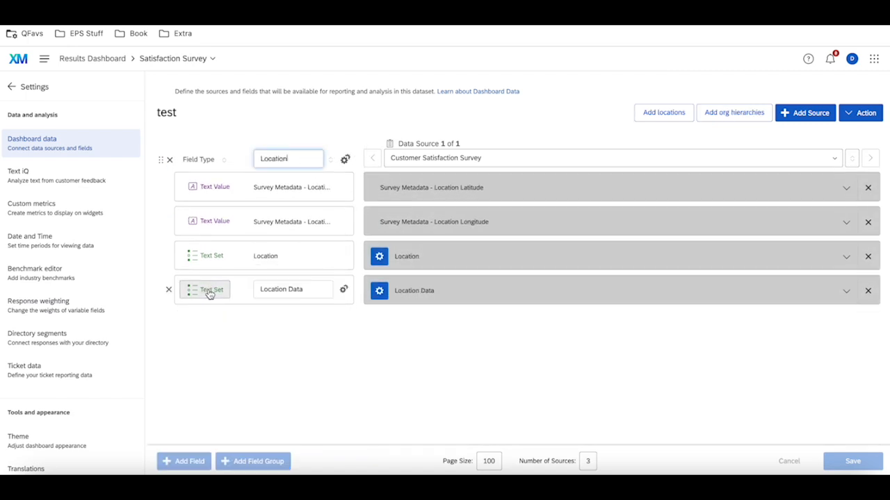
left_click(12, 88)
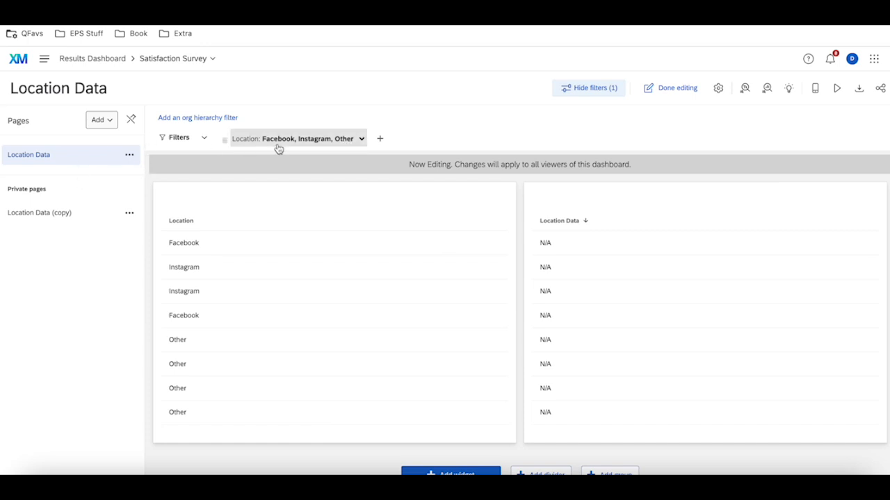
Open the Location Data (copy) page and add a page filter on the Location field
left_click(125, 155)
left_click(75, 220)
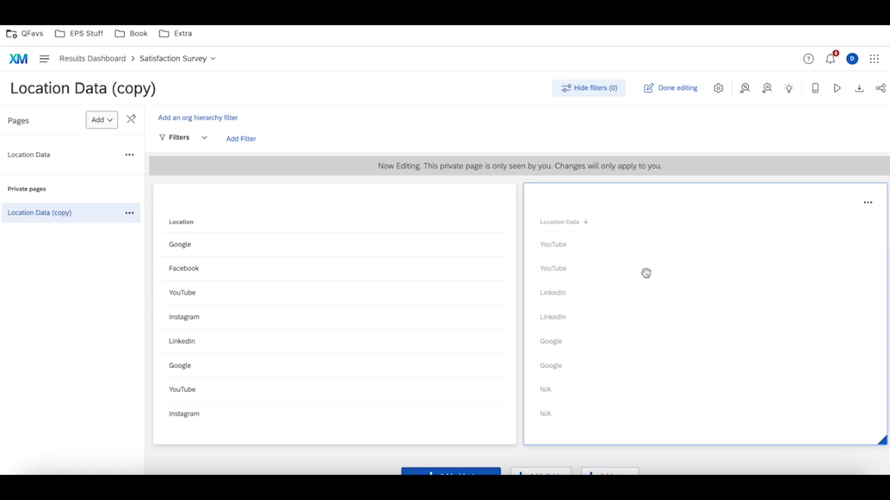
left_click(243, 139)
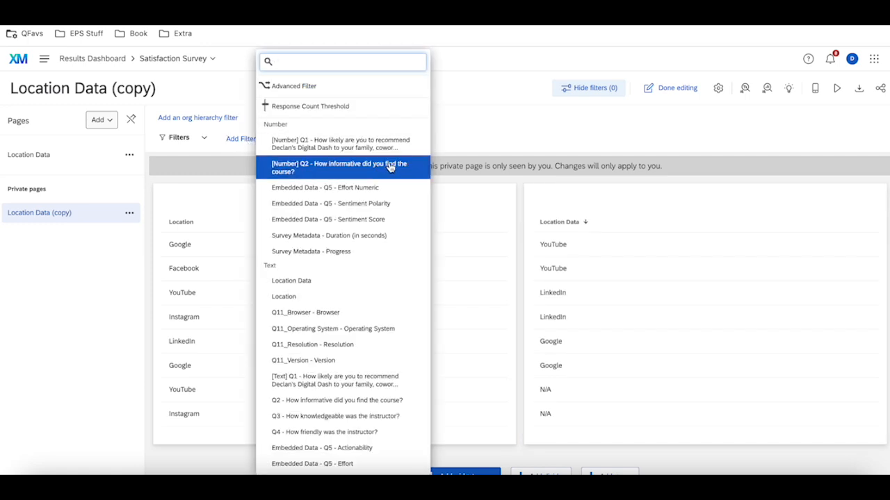
left_click(307, 299)
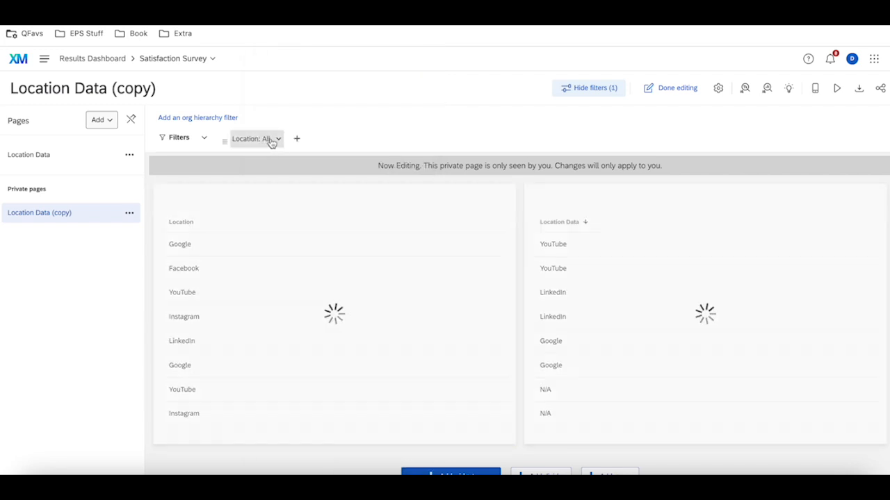
Check the Location Data page's filter, then set the Location filter on the Location Data (copy) page to Facebook
left_click(46, 160)
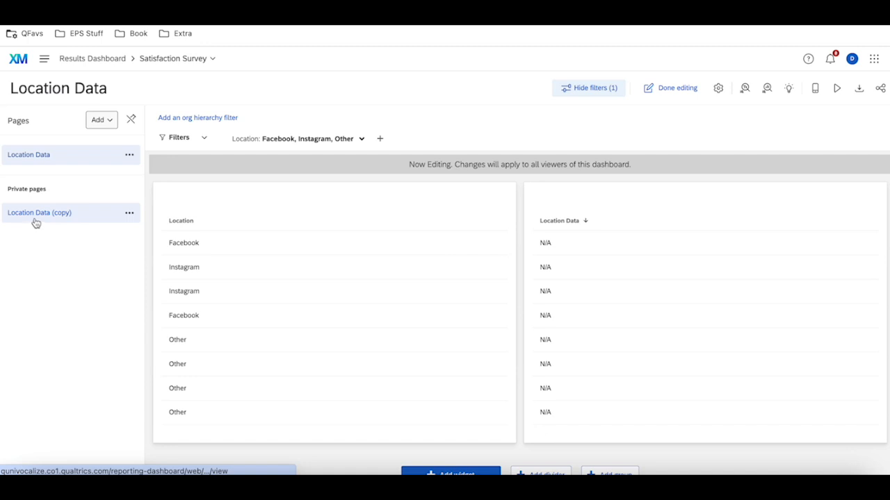
left_click(36, 221)
left_click(268, 138)
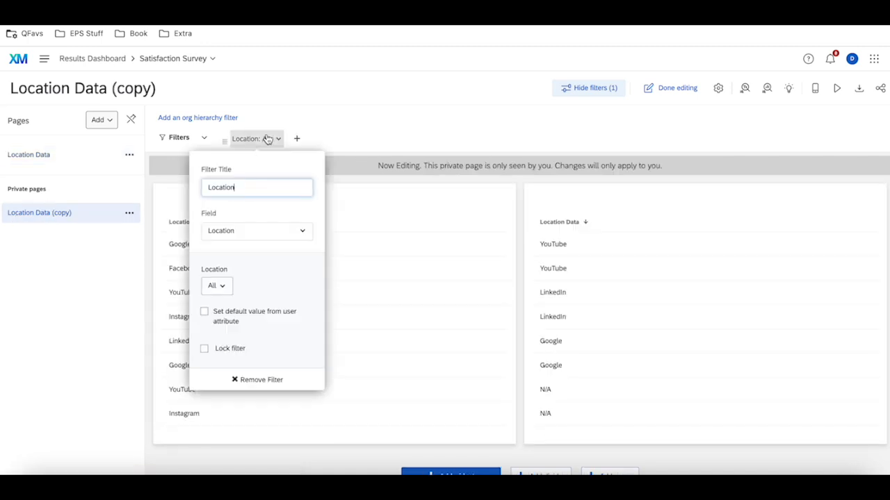
left_click(217, 285)
left_click(245, 352)
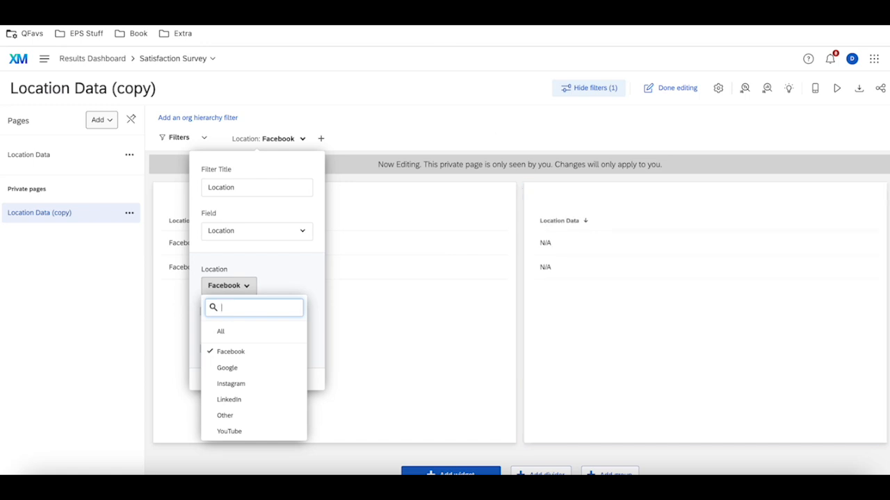
Switch to the survey's data table, return to the Missing data presentation and show the Bottom Up Approach slide
left_click(354, 6)
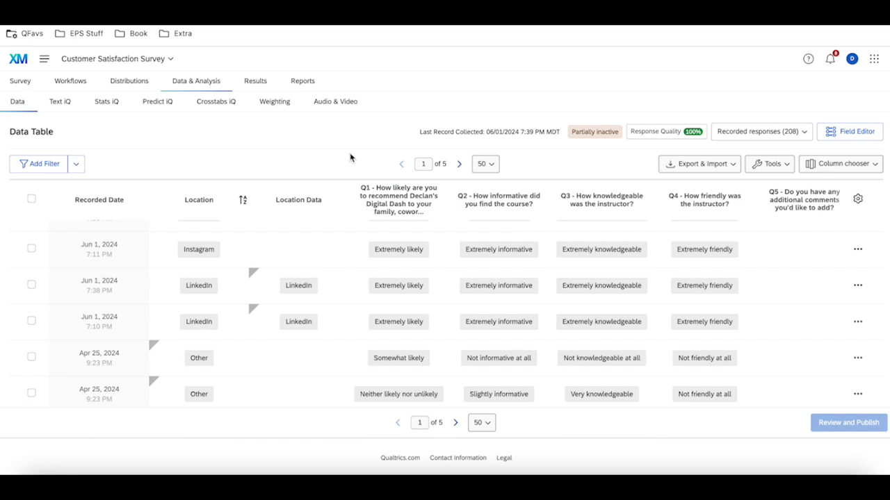
left_click(375, 7)
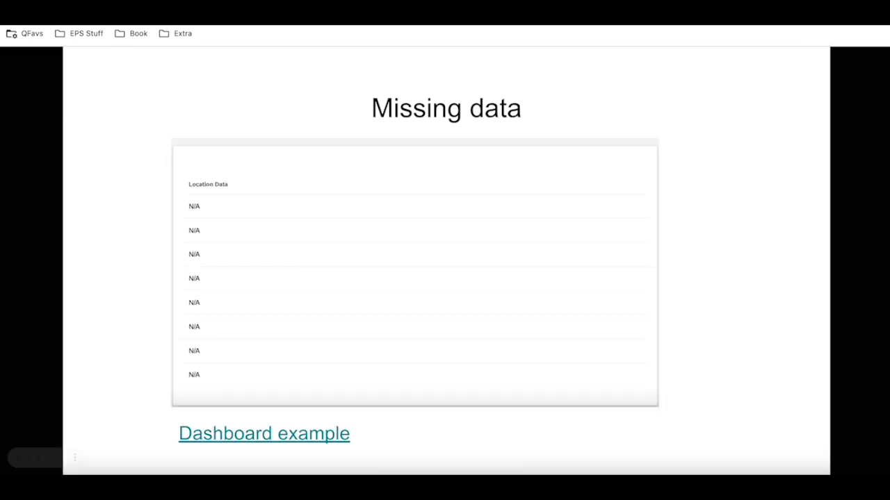
left_click(487, 172)
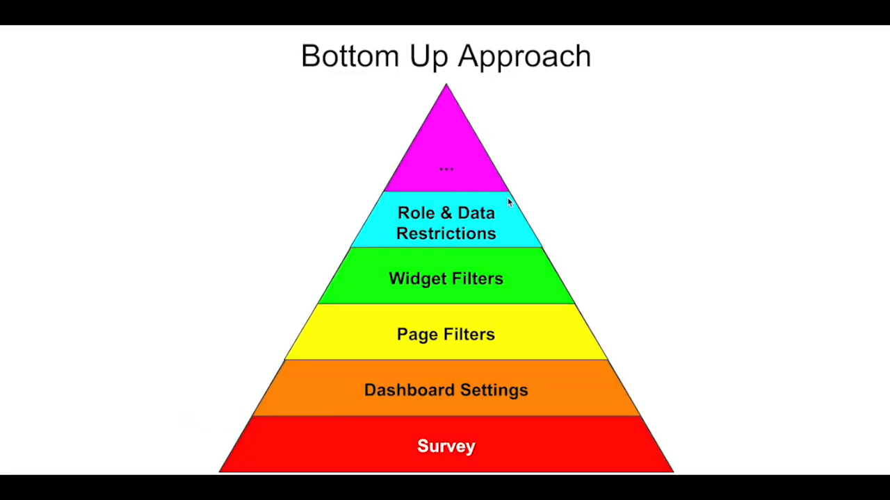